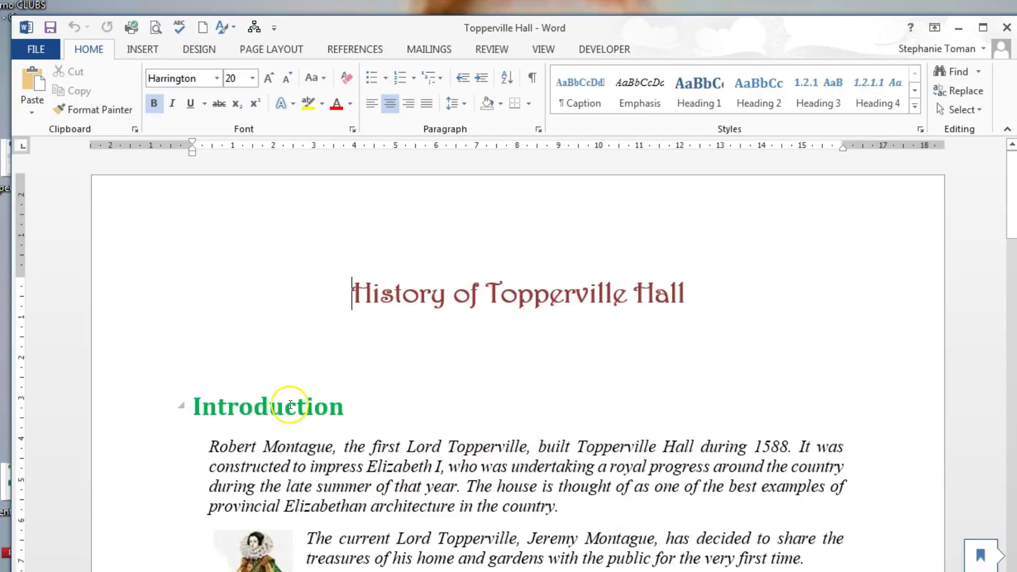
- Mark the Introduction heading as an index entry with the subentry Background
triple_click(255, 406)
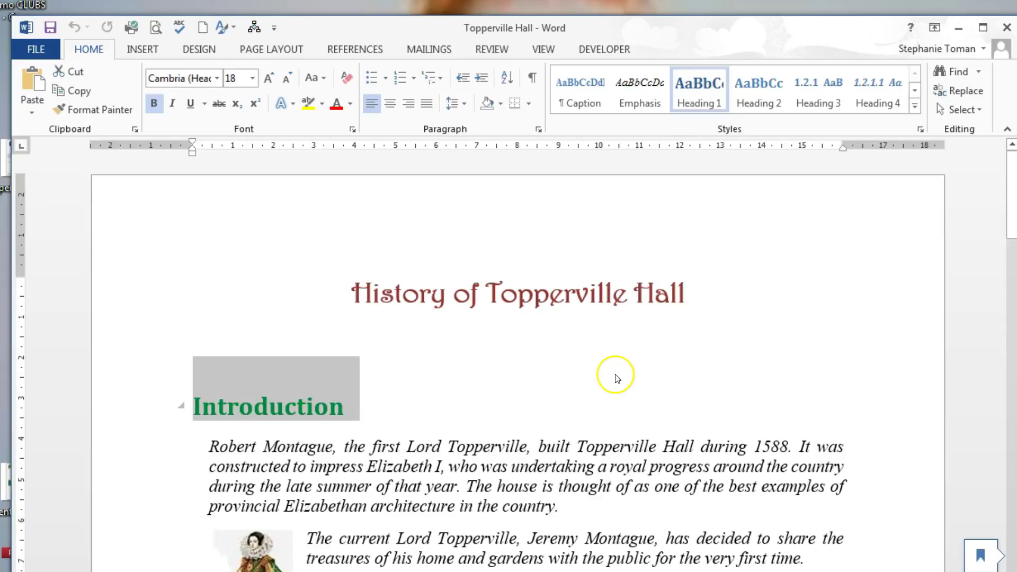
click(349, 49)
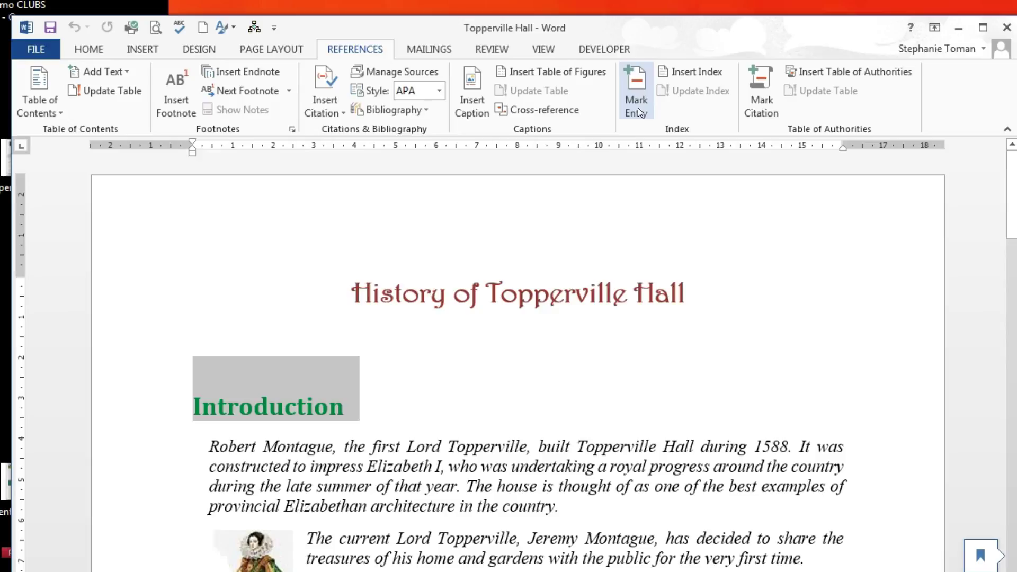
click(316, 393)
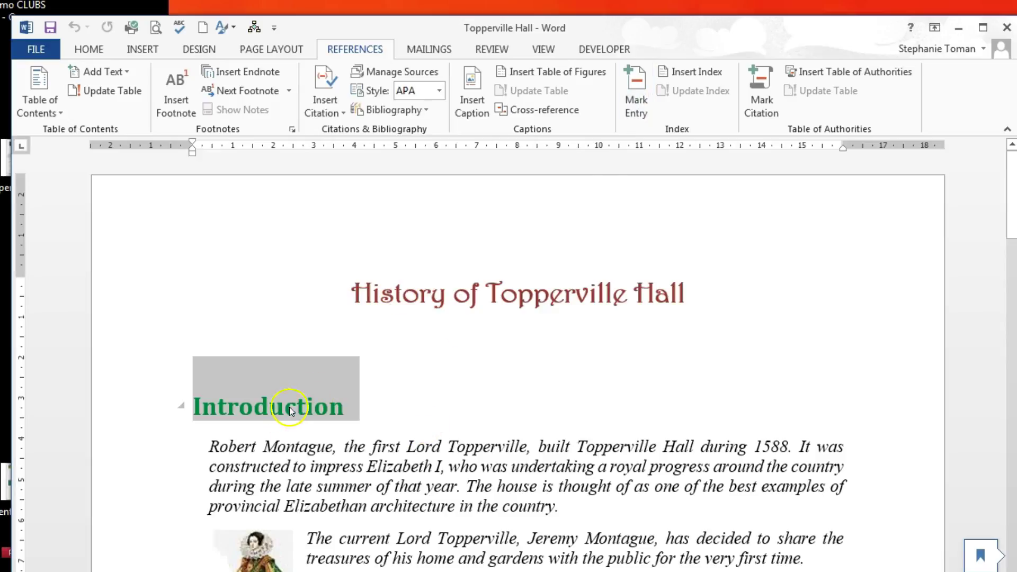
click(635, 84)
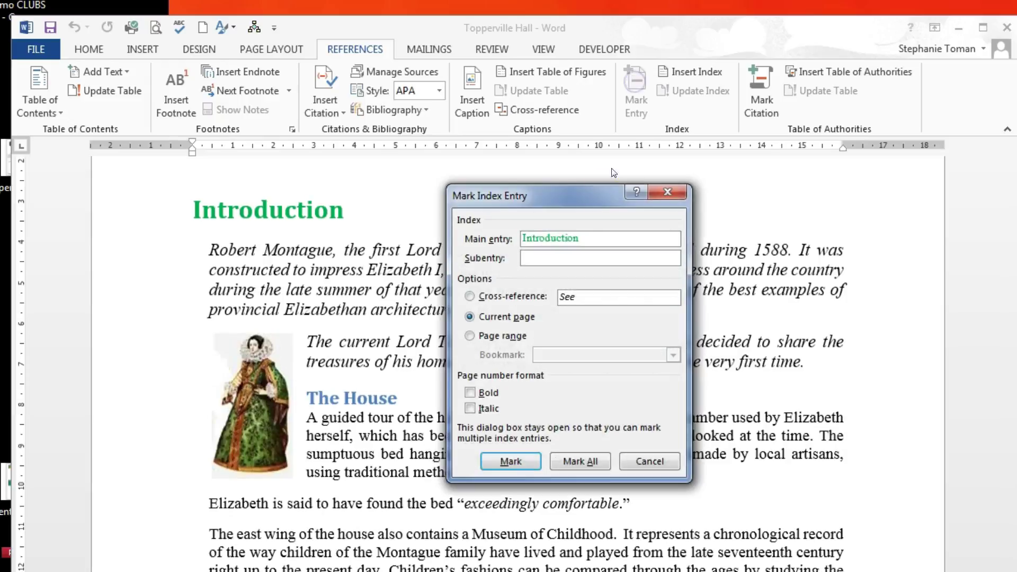
drag(588, 195, 572, 154)
click(488, 205)
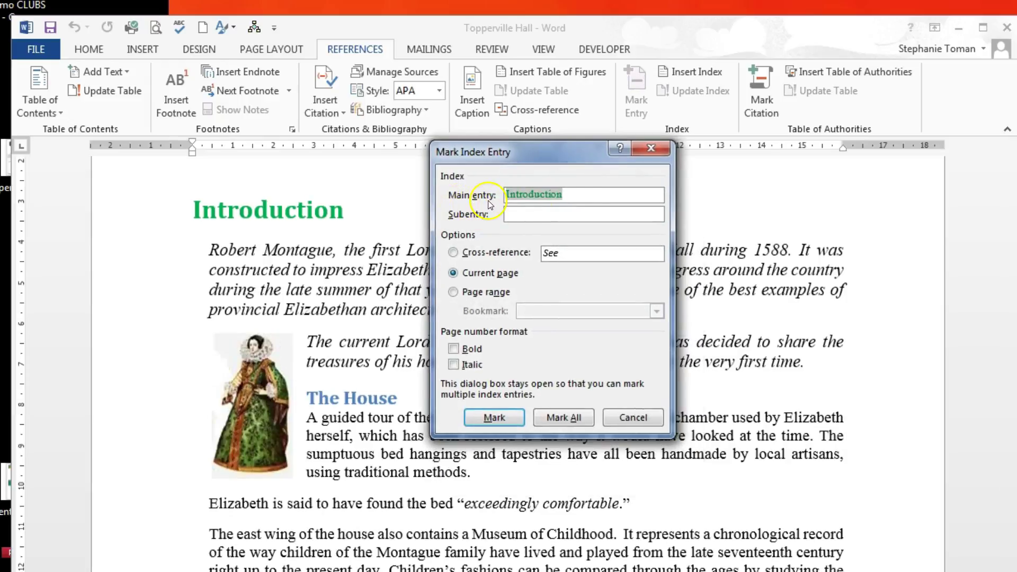
click(509, 214)
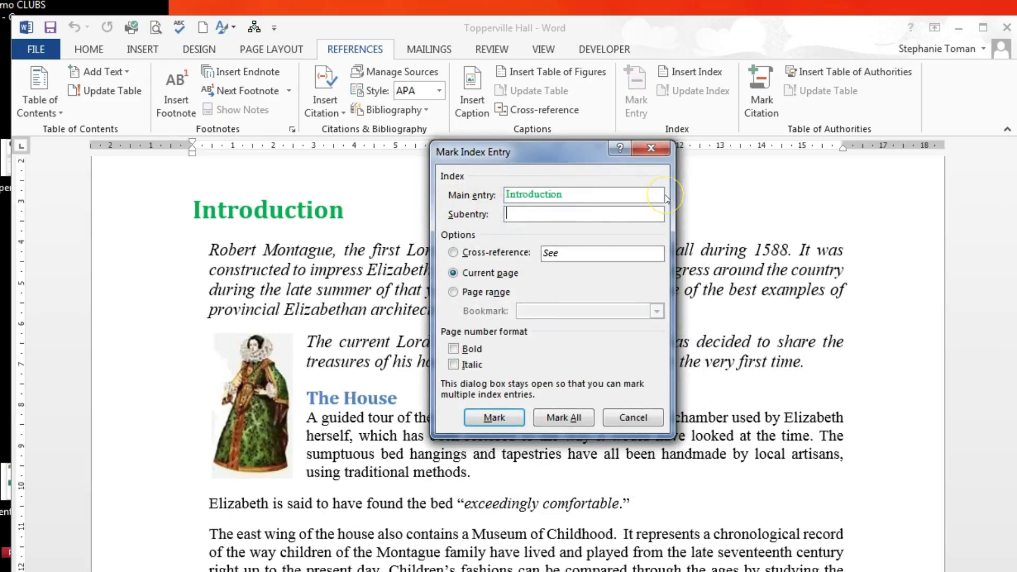
text(Background)
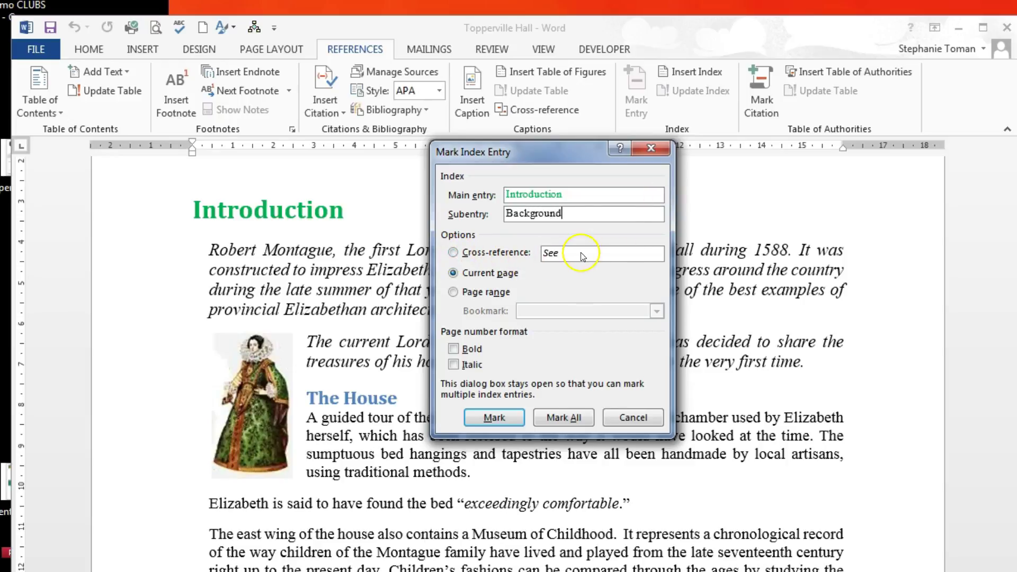
click(496, 418)
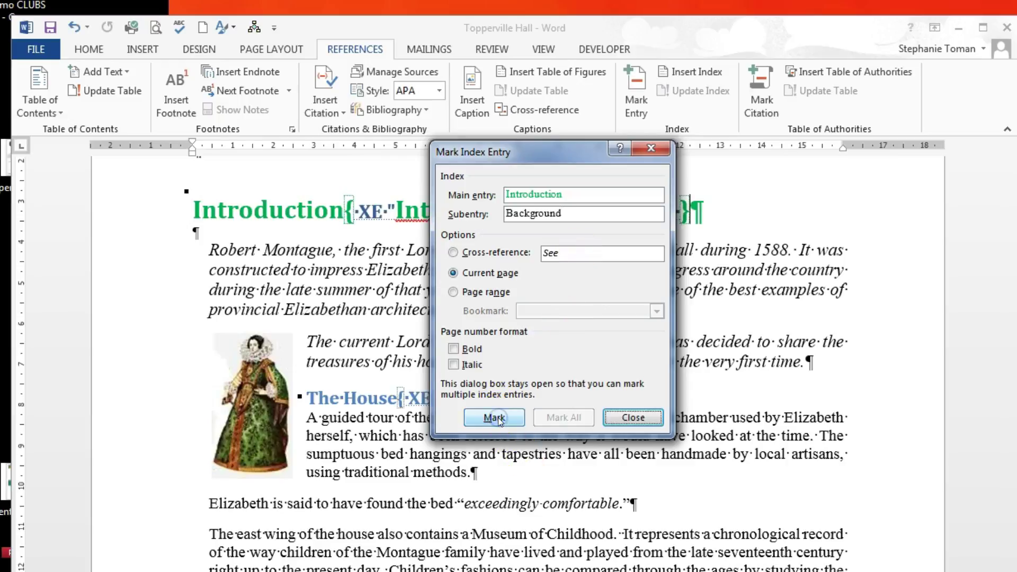
click(622, 418)
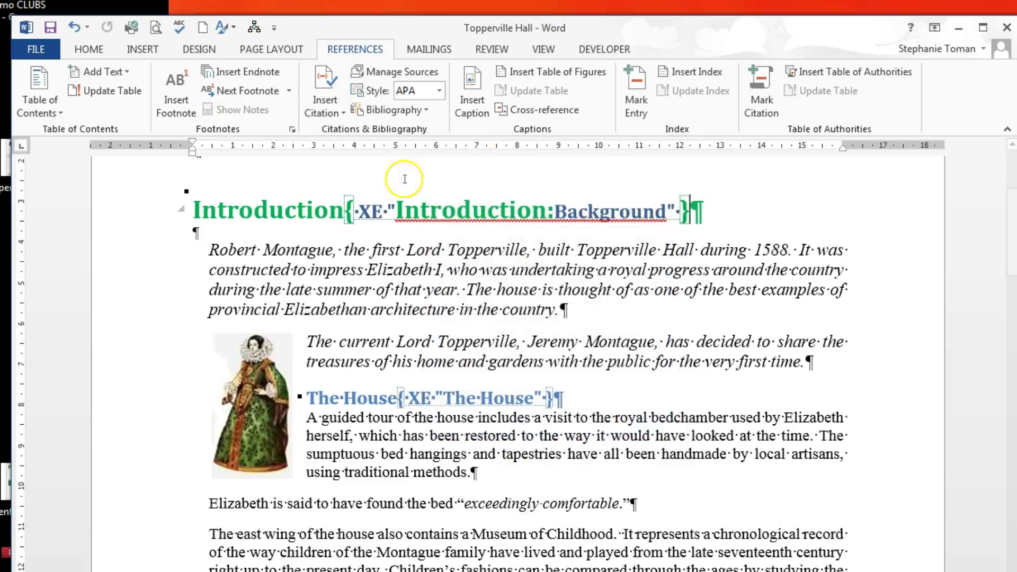
- Examine the index entry fields beside the Introduction, The House and The Gardens headings
click(359, 207)
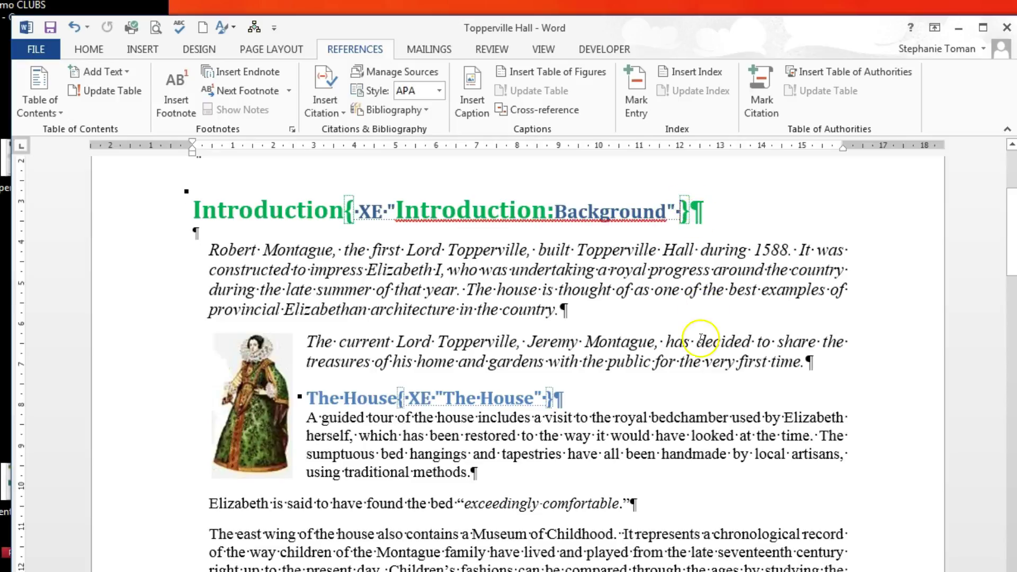
scroll(699, 336, down, 5)
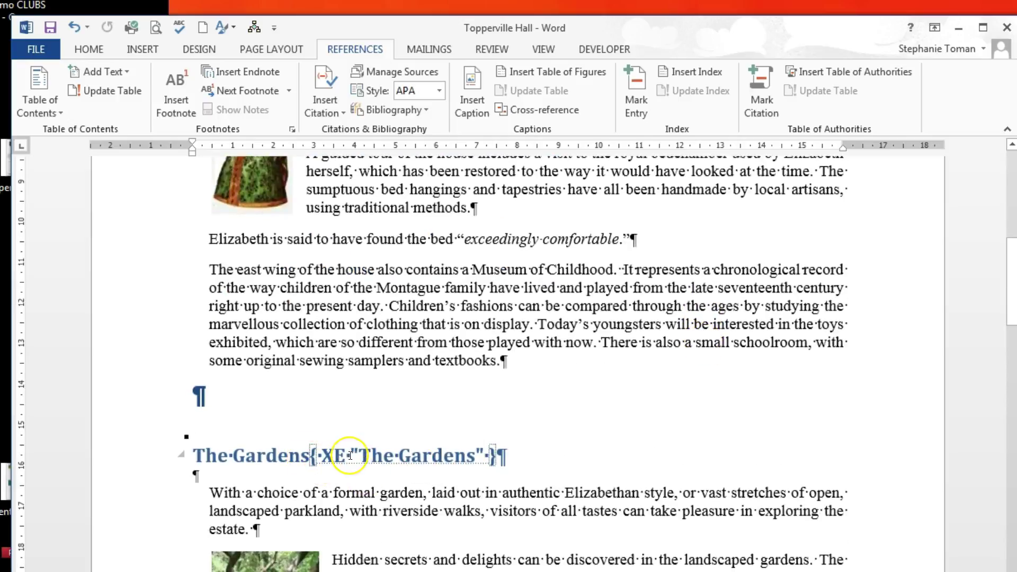
scroll(563, 427, up, 8)
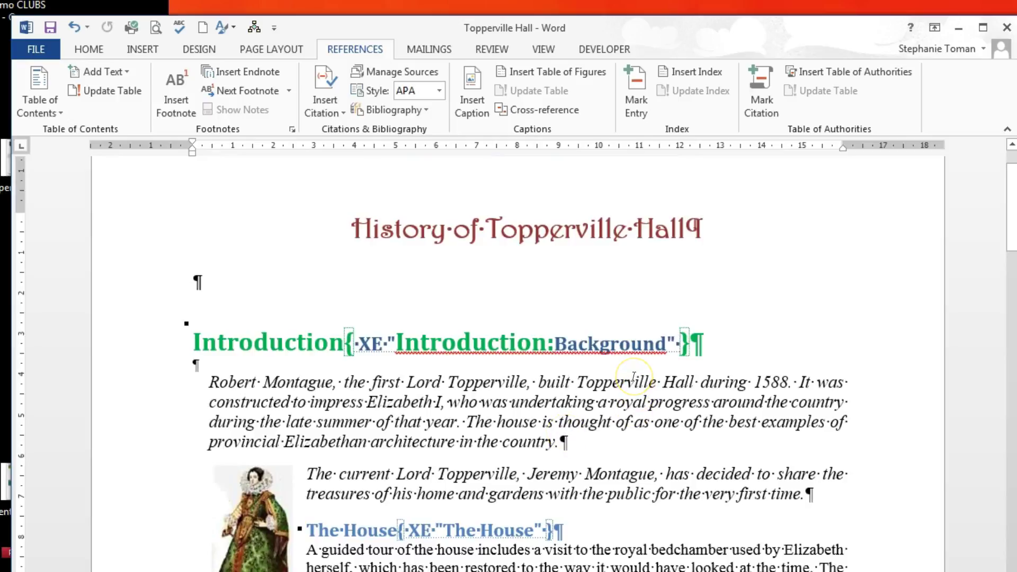
click(542, 295)
click(697, 327)
- Hide the formatting marks, show them again and inspect the index entry field beside the Introduction heading
click(91, 49)
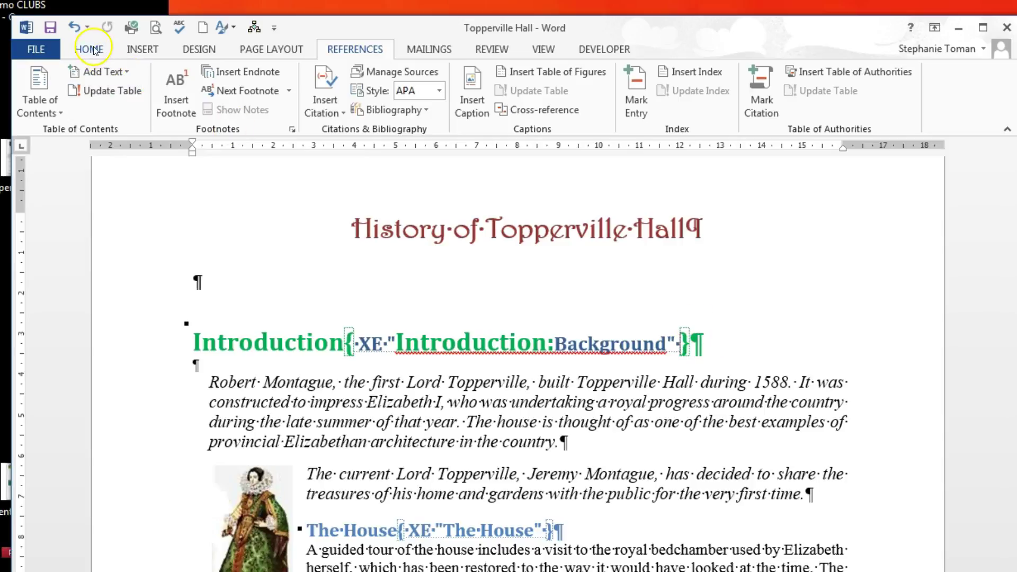
click(532, 78)
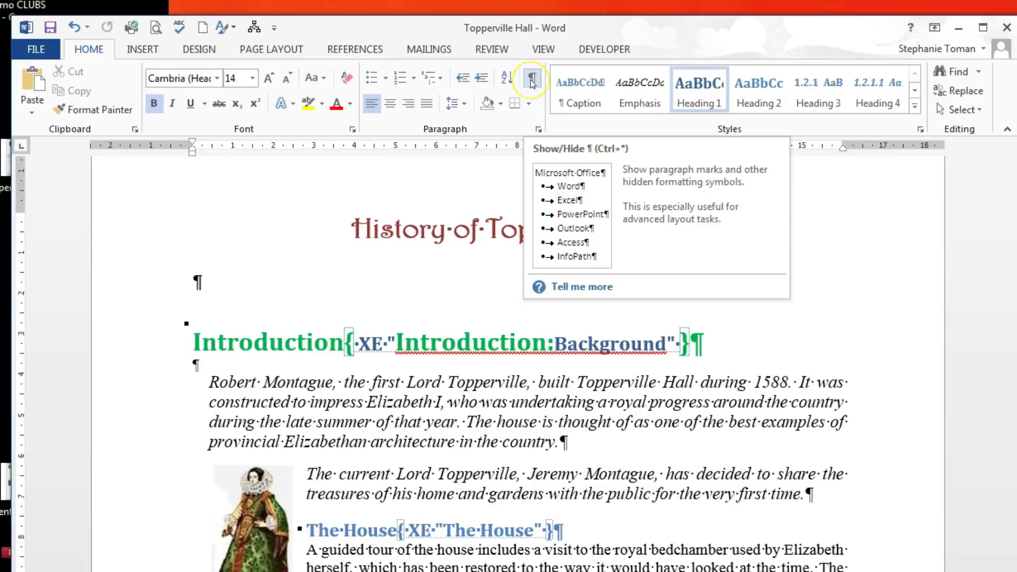
click(531, 79)
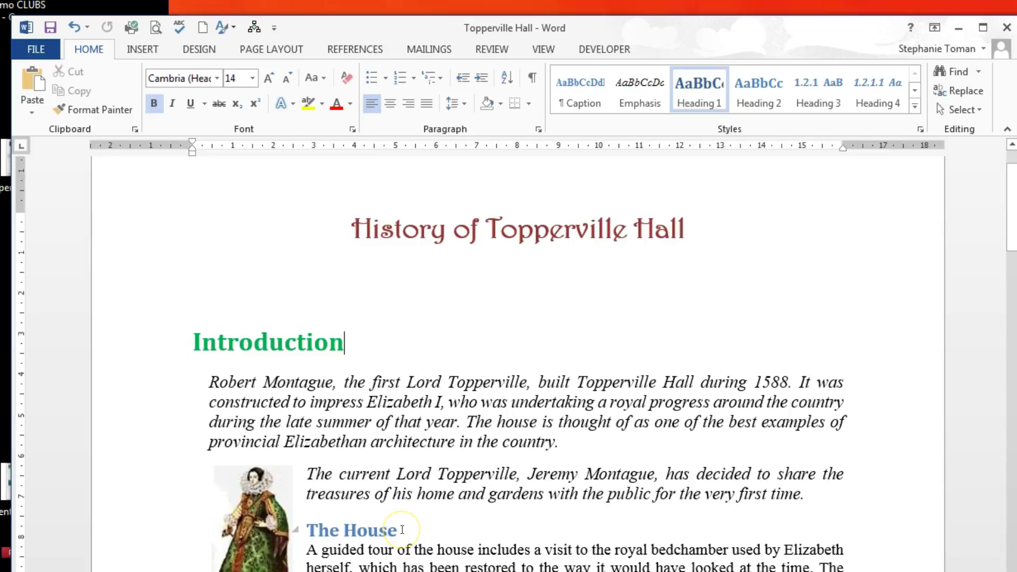
click(534, 77)
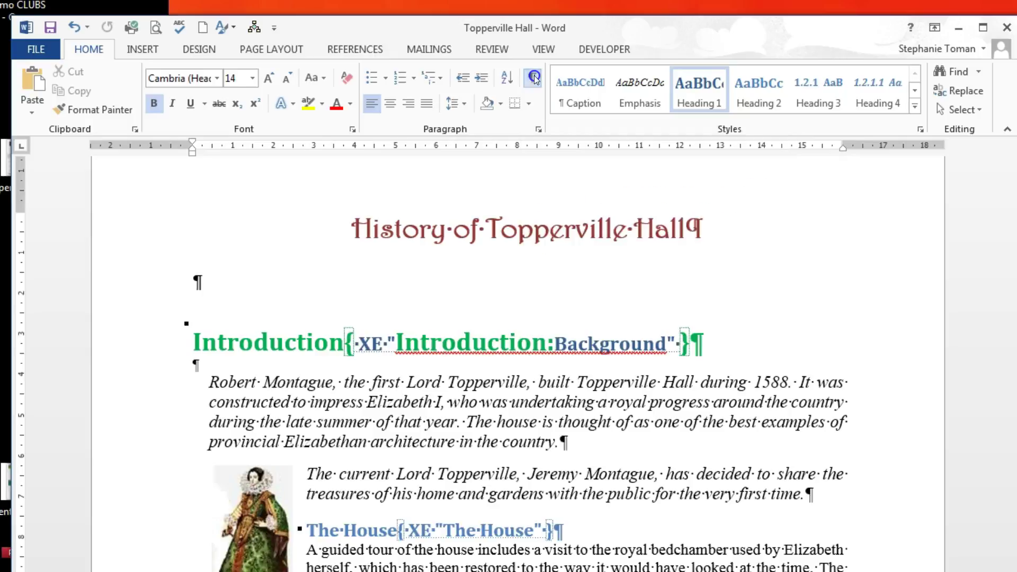
click(581, 337)
double_click(581, 337)
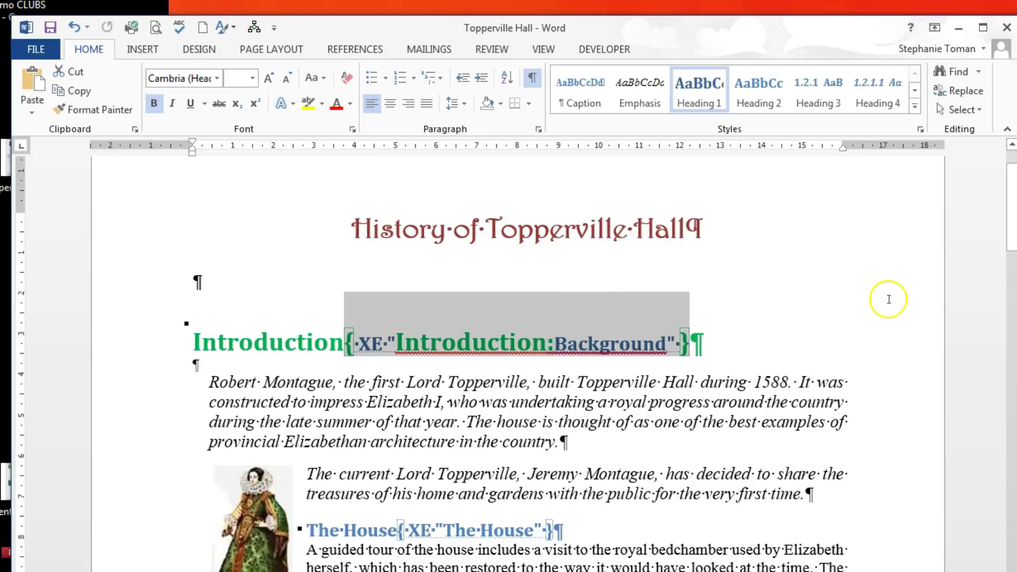
click(884, 282)
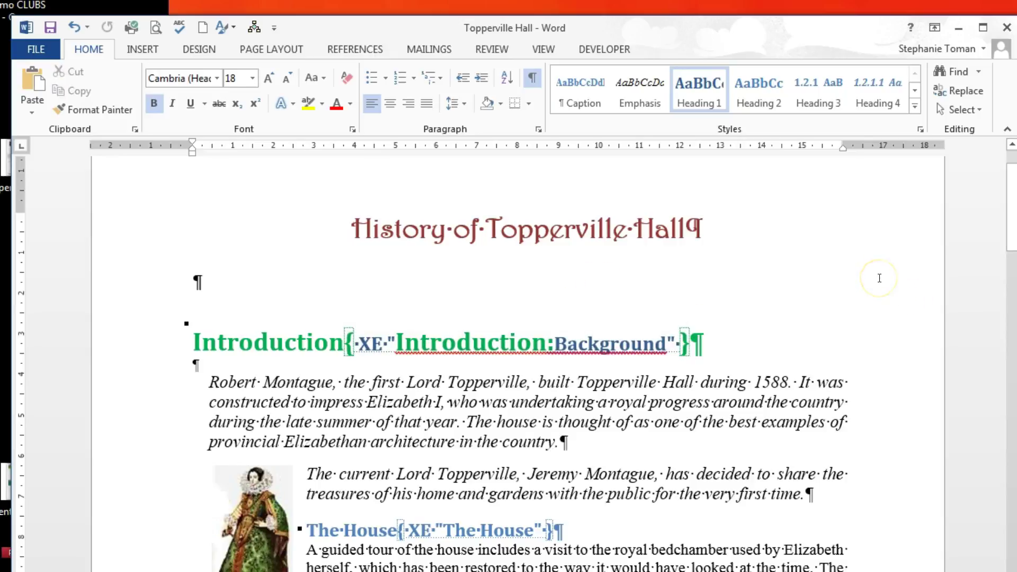
click(863, 271)
- Insert a Next Page section break at the end of the document, after the tea and coffee paragraph
scroll(882, 282, down, 4)
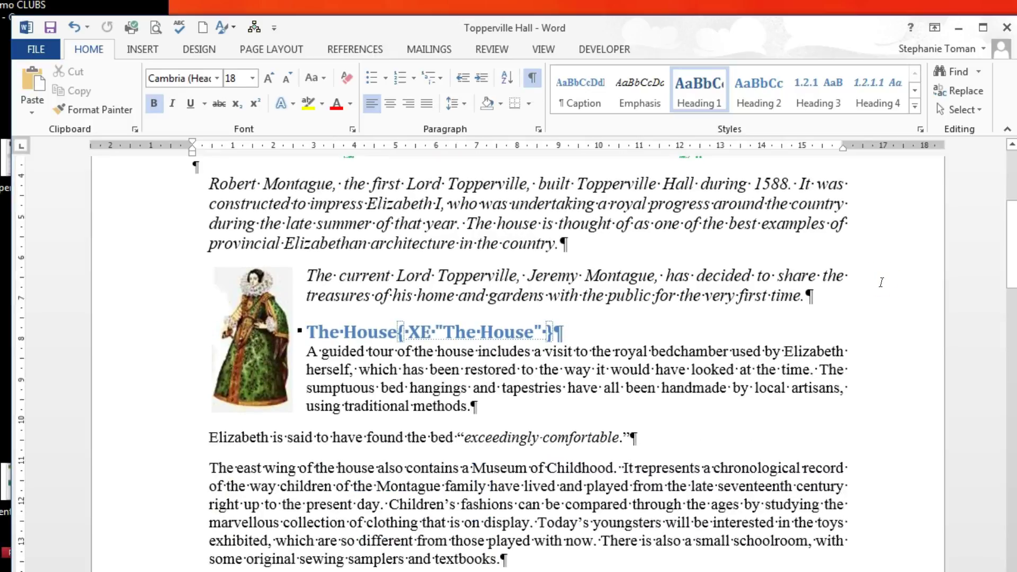
drag(1009, 288, 988, 556)
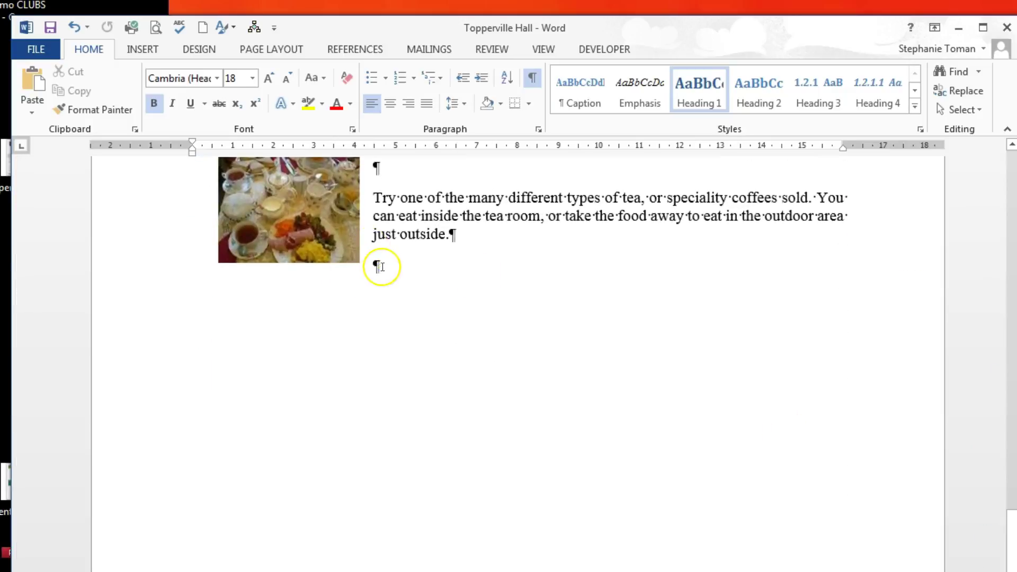
click(381, 266)
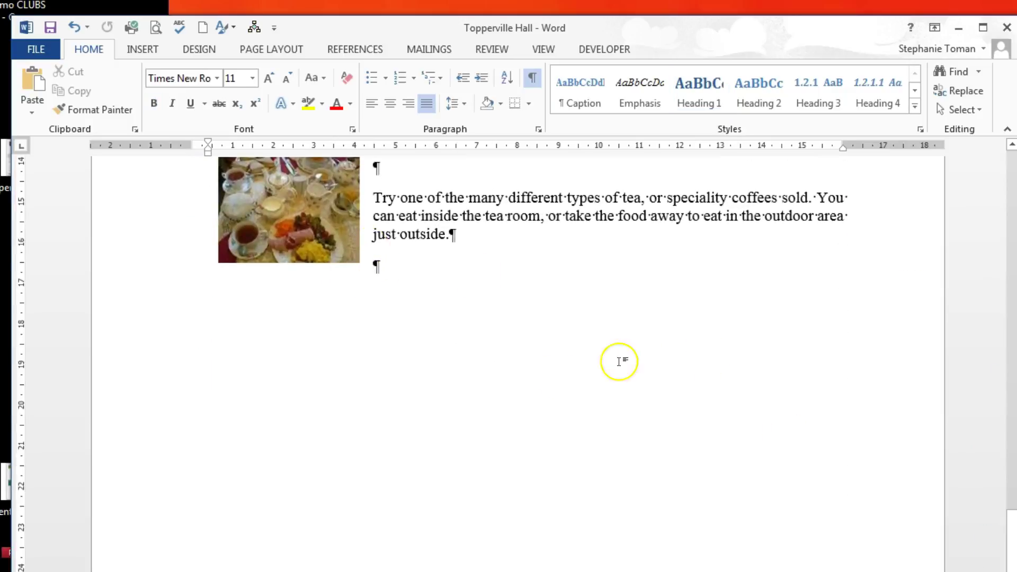
click(278, 46)
click(238, 71)
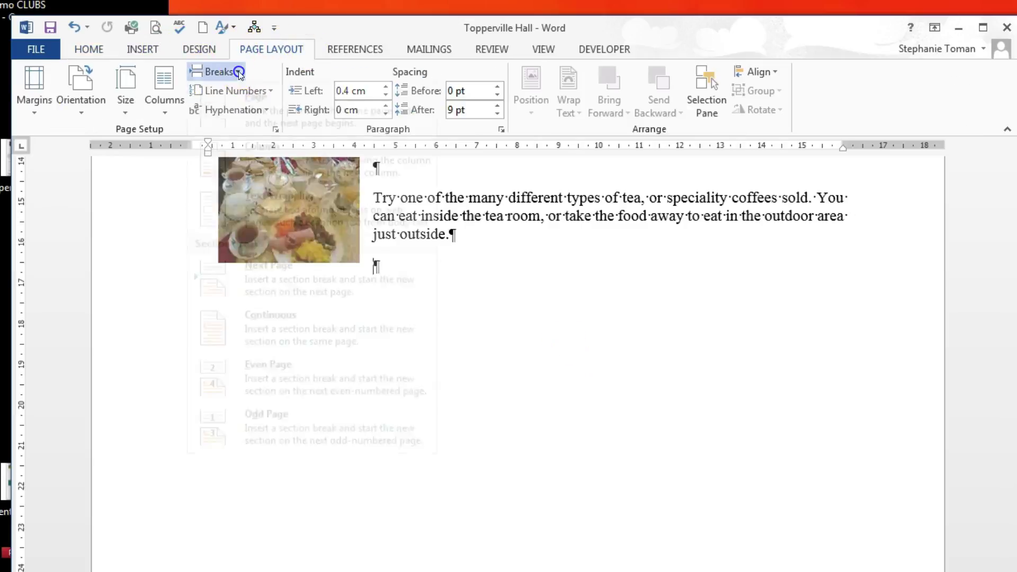
click(281, 288)
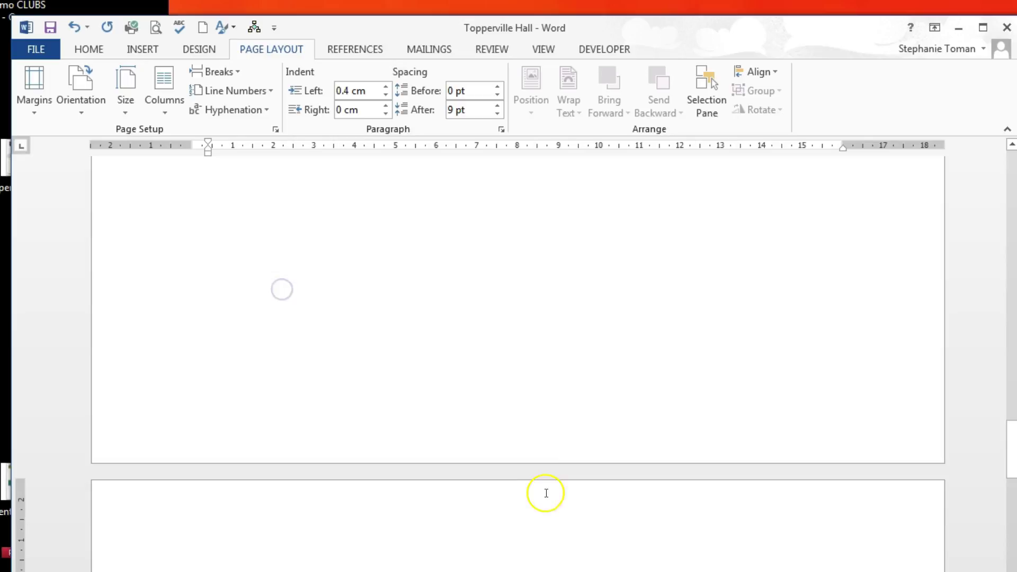
scroll(545, 493, up, 5)
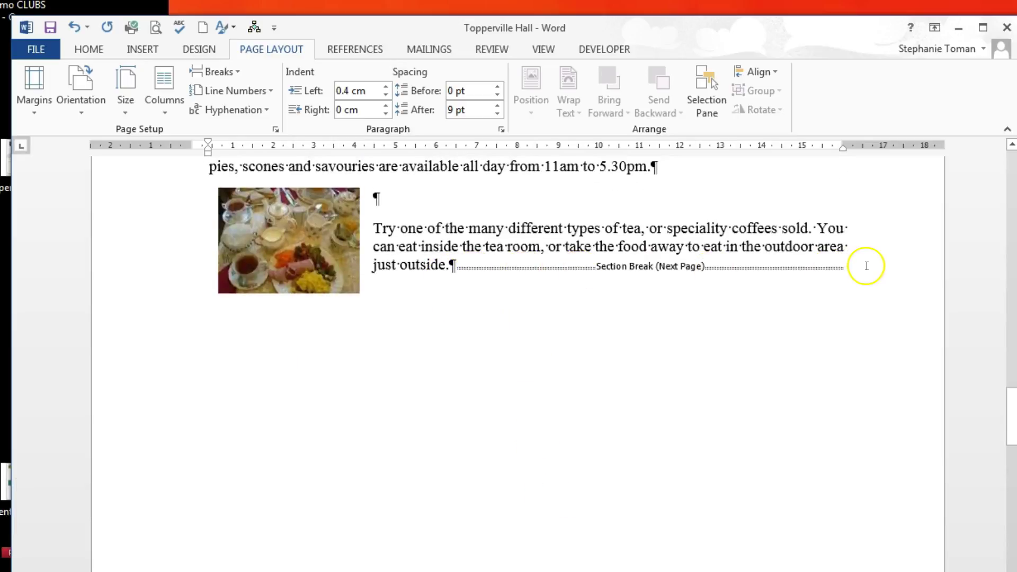
scroll(631, 475, down, 5)
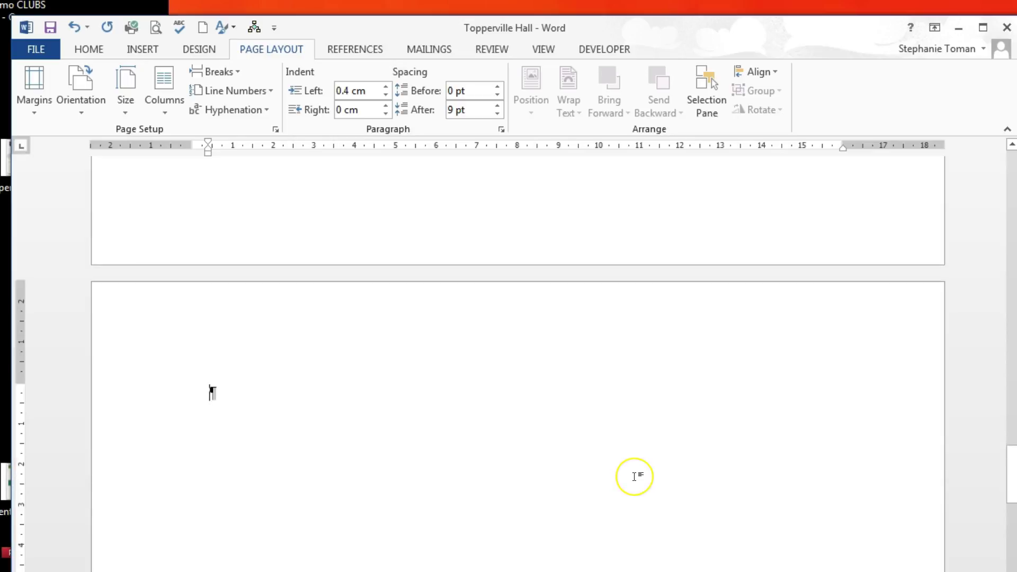
- Insert an indented two-column index with the From template format on the new last page and hide the formatting marks
click(634, 476)
click(355, 49)
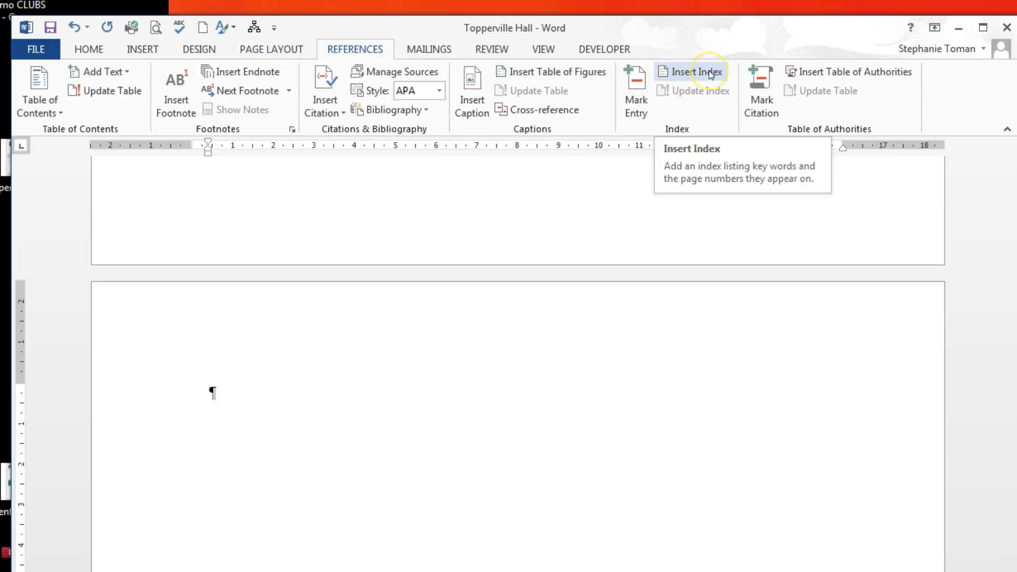
click(709, 71)
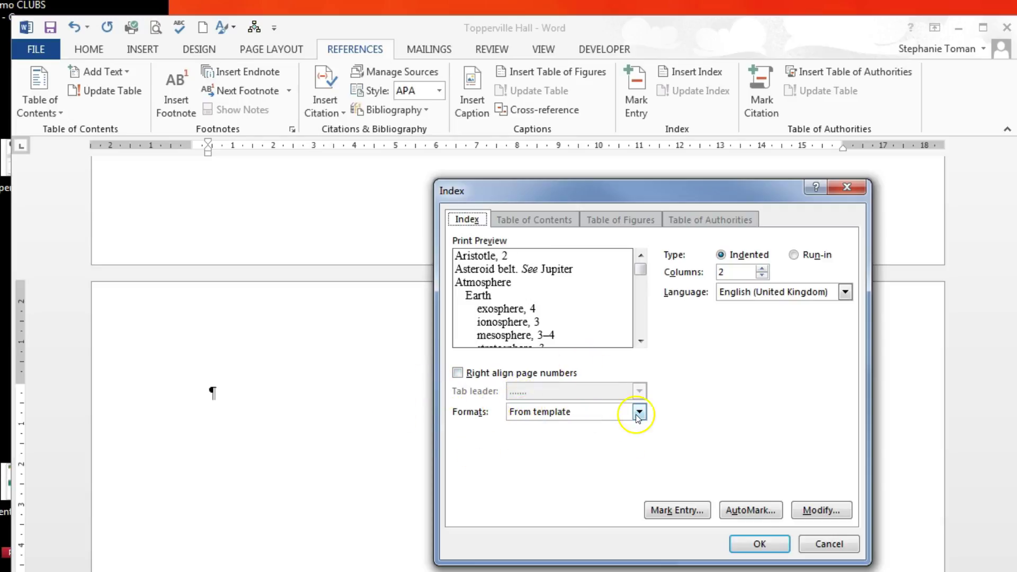
click(761, 542)
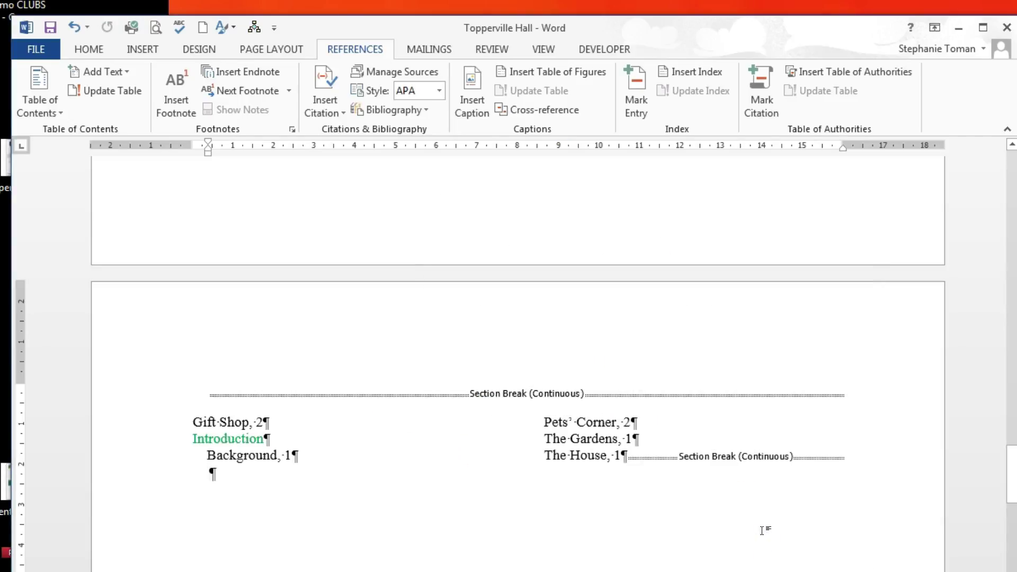
click(85, 49)
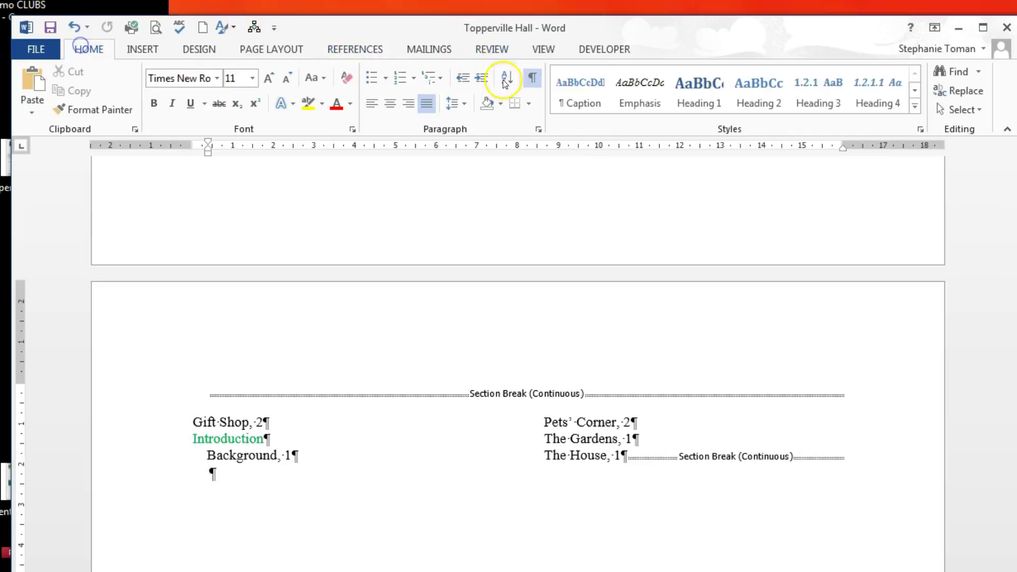
click(532, 77)
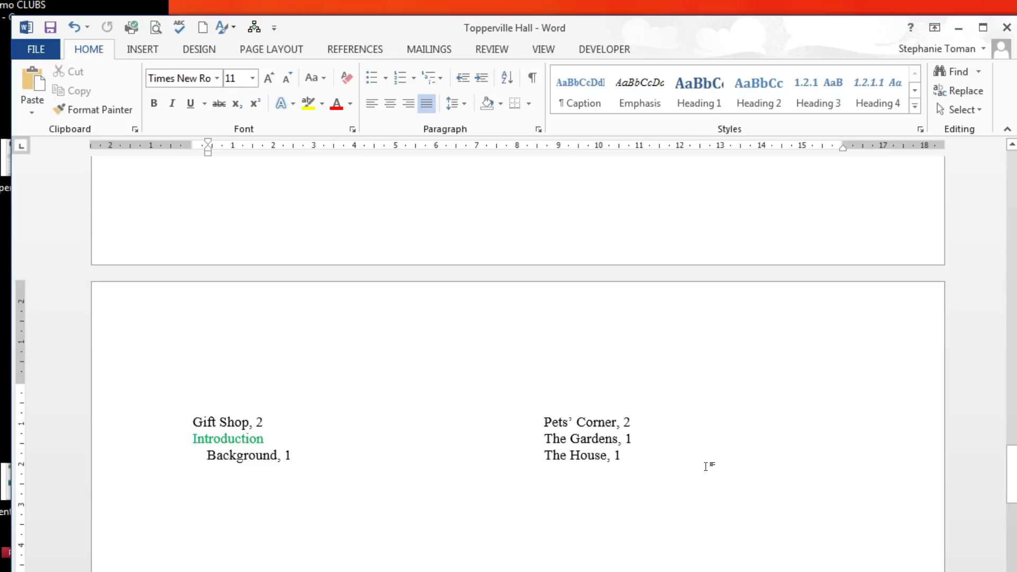
- Restart the numbering of the Gift Shop list, from Cakes to Soft drinks, as a new list starting at 1
scroll(706, 465, up, 5)
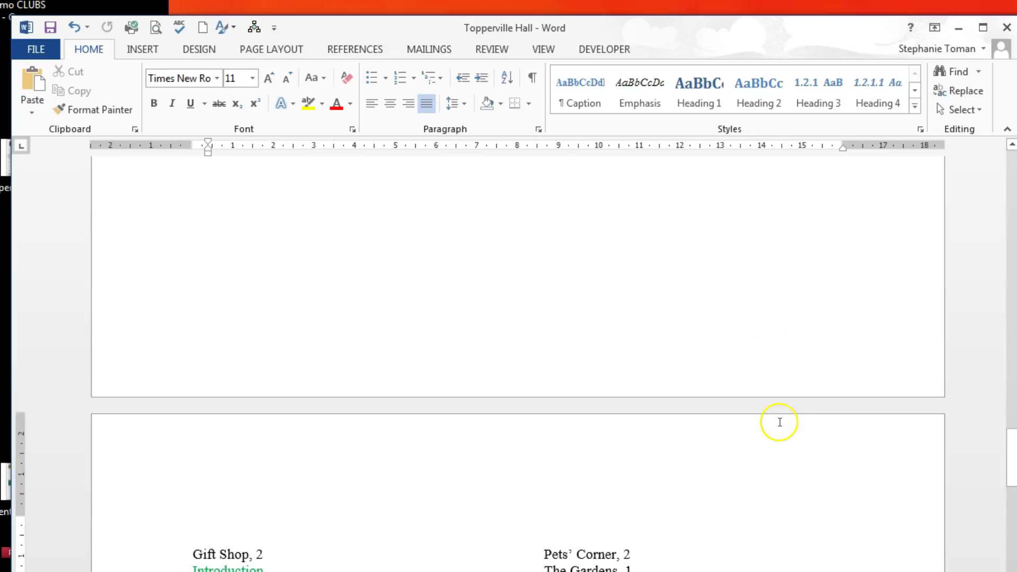
scroll(784, 429, up, 5)
scroll(816, 428, up, 3)
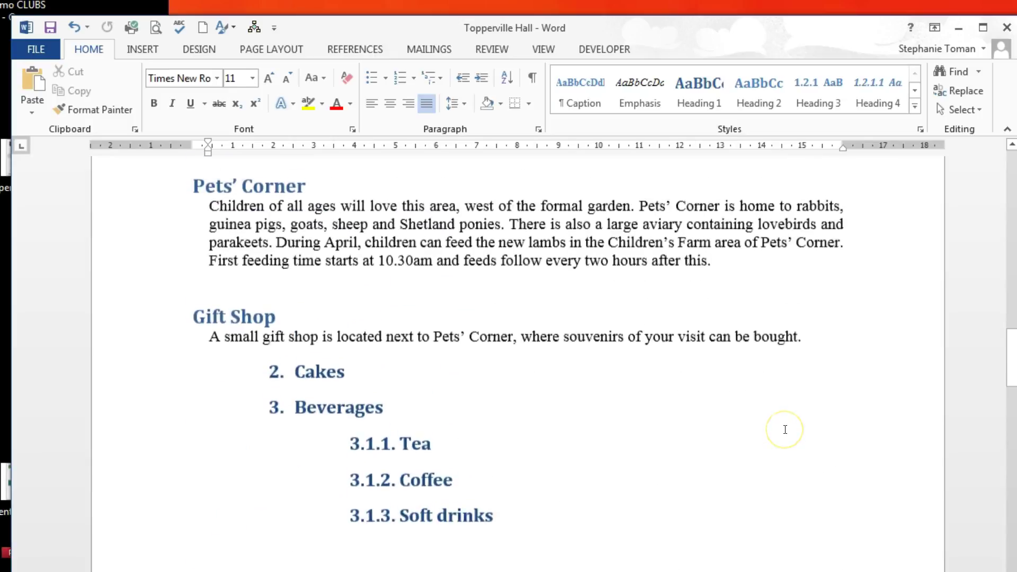
scroll(917, 387, down, 1)
drag(1010, 366, 1011, 366)
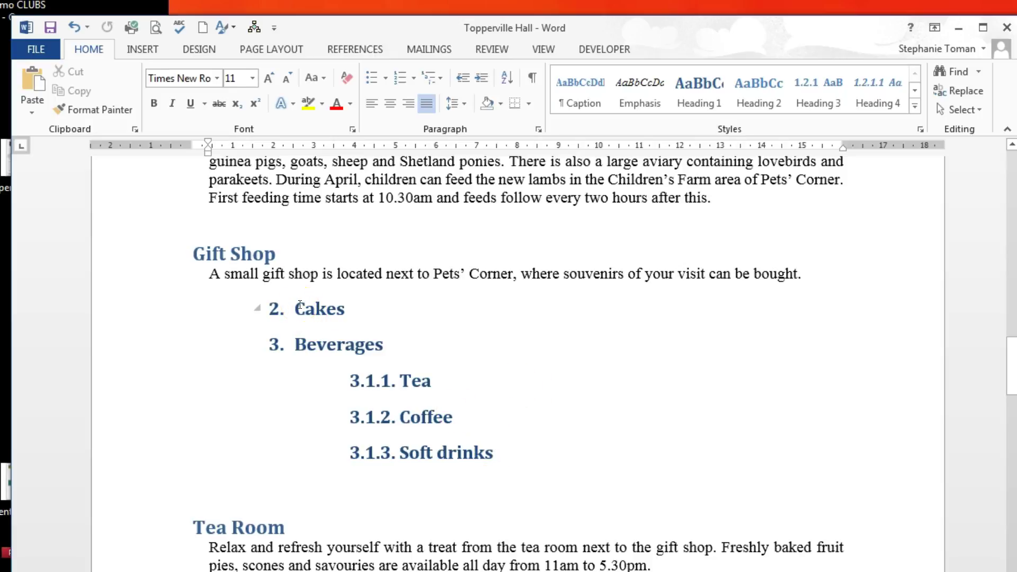
drag(296, 309, 495, 458)
right_click(431, 415)
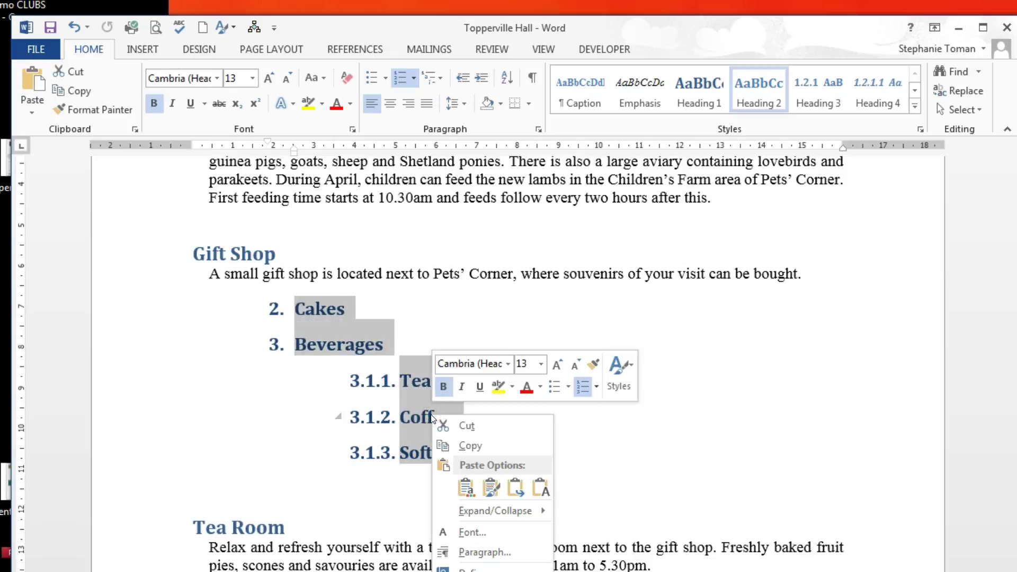
click(462, 426)
click(413, 80)
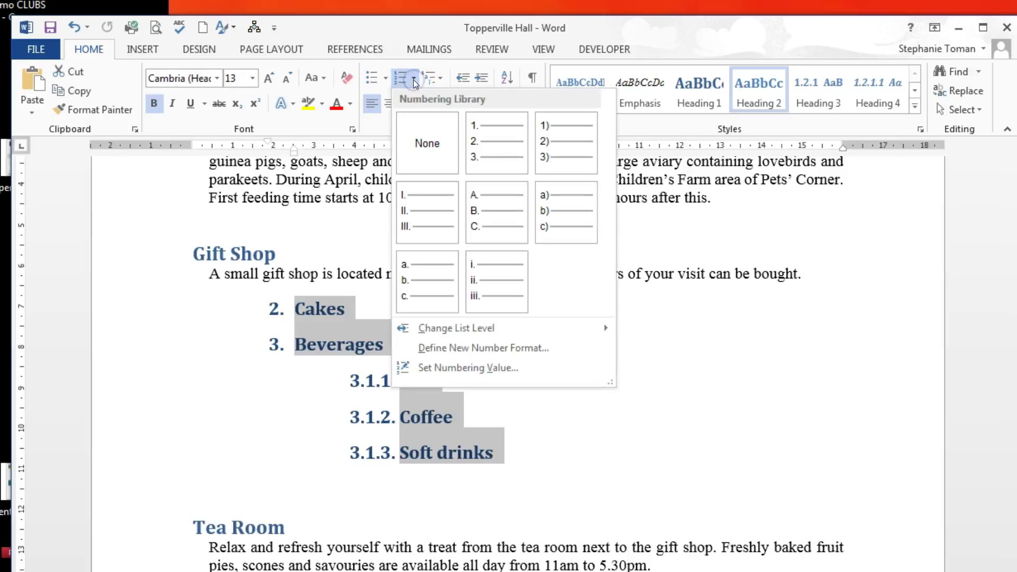
click(465, 370)
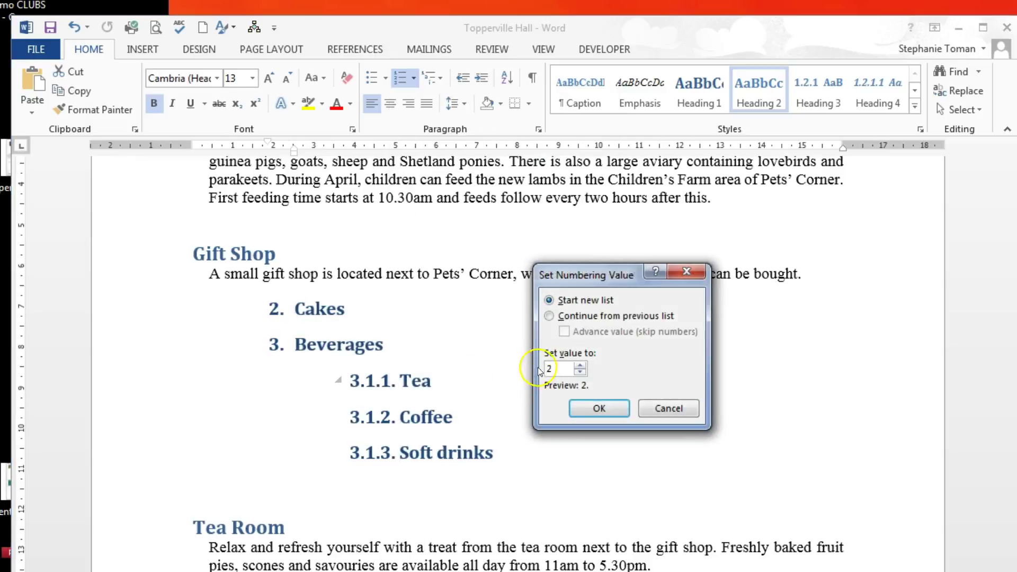
click(580, 372)
click(609, 410)
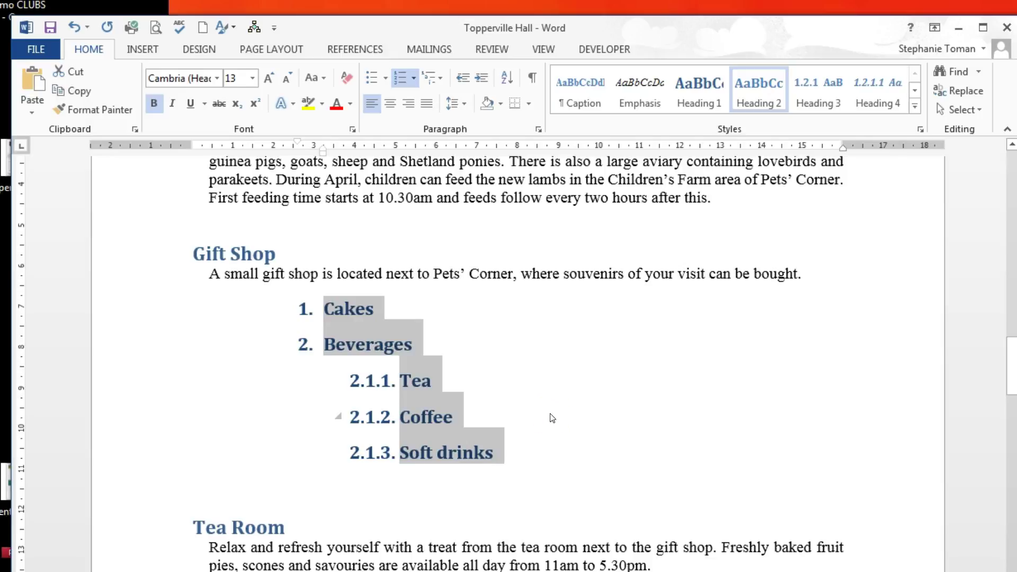
scroll(508, 413, down, 1)
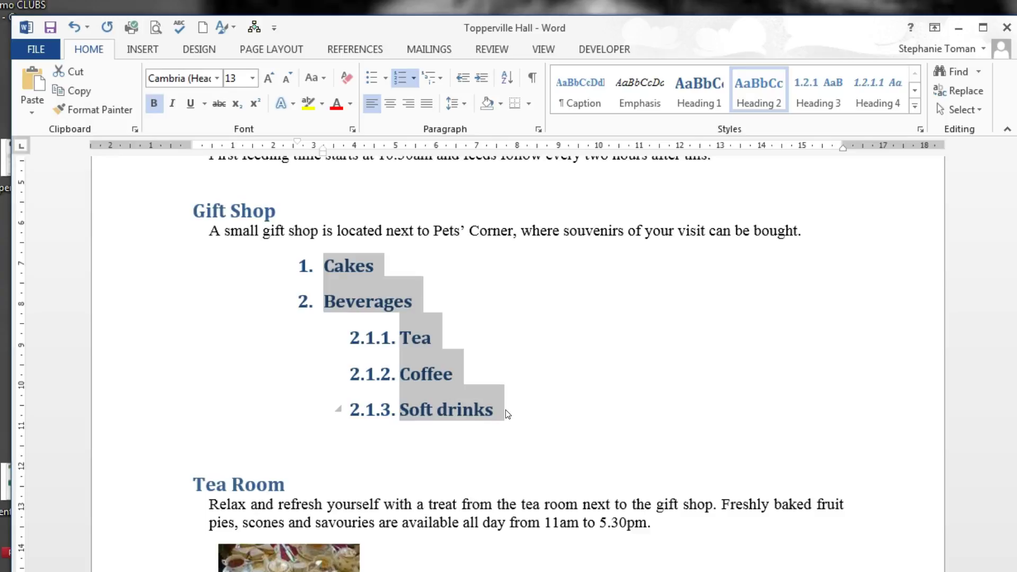
scroll(552, 418, up, 1)
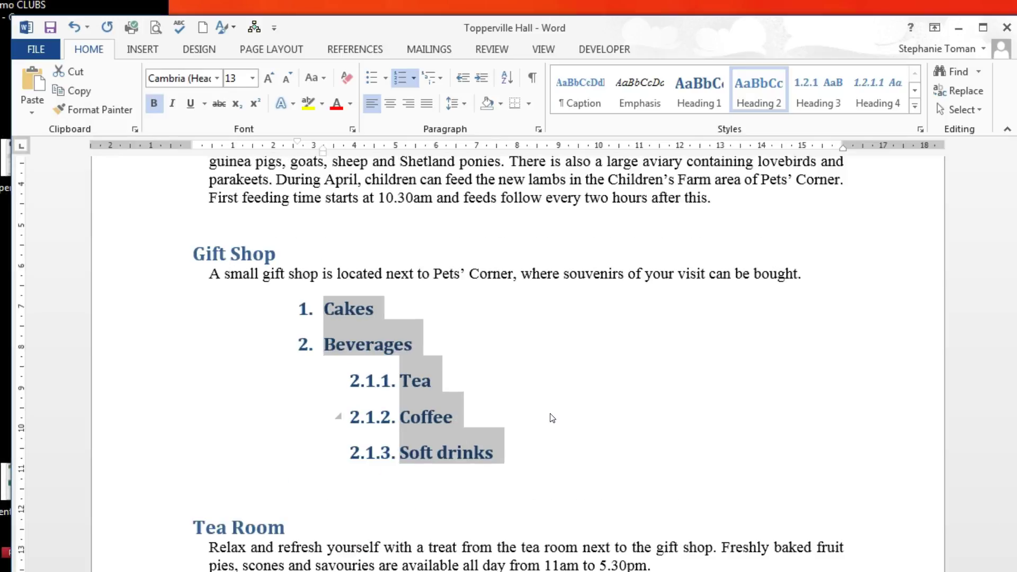